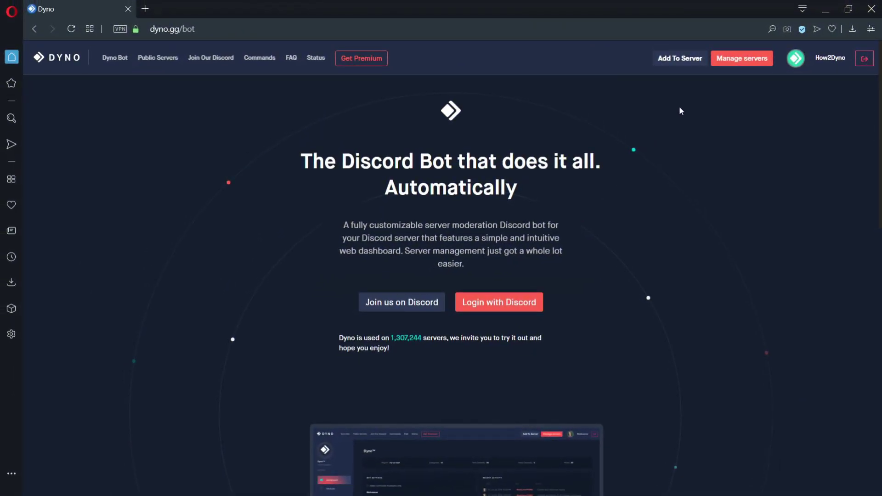
# - Open the custom commands page in the management dashboard of the How2Dyno server
pyautogui.click(725, 64)
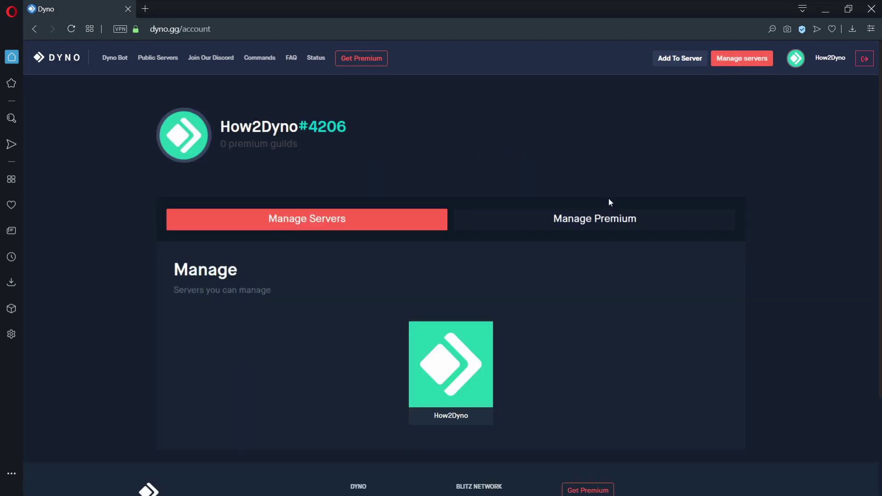
pyautogui.click(481, 339)
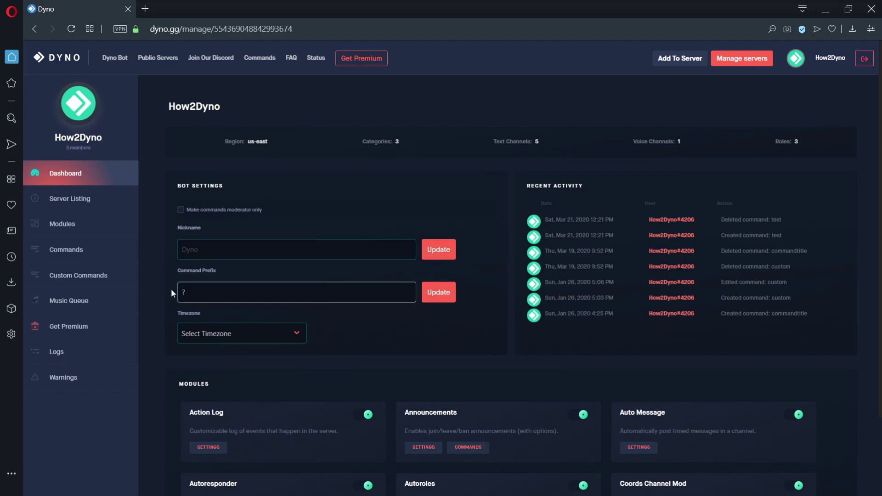
pyautogui.click(130, 277)
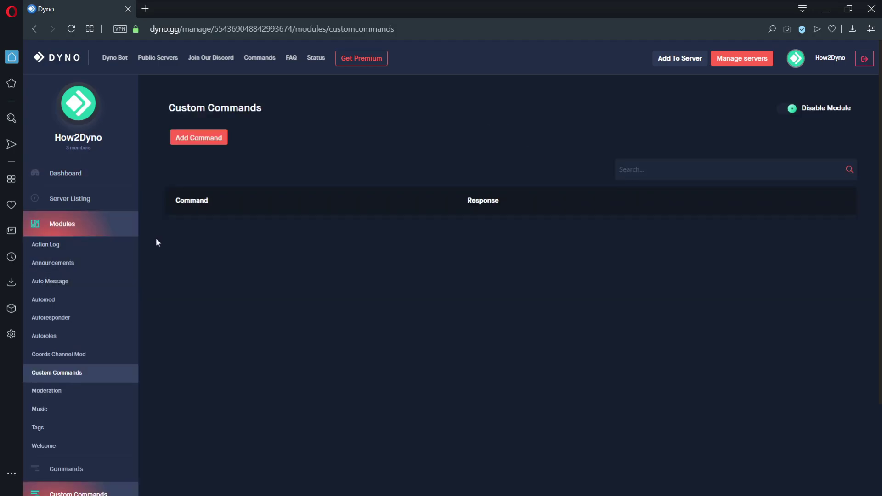
# - Start a new custom command and name it "test"
pyautogui.click(187, 138)
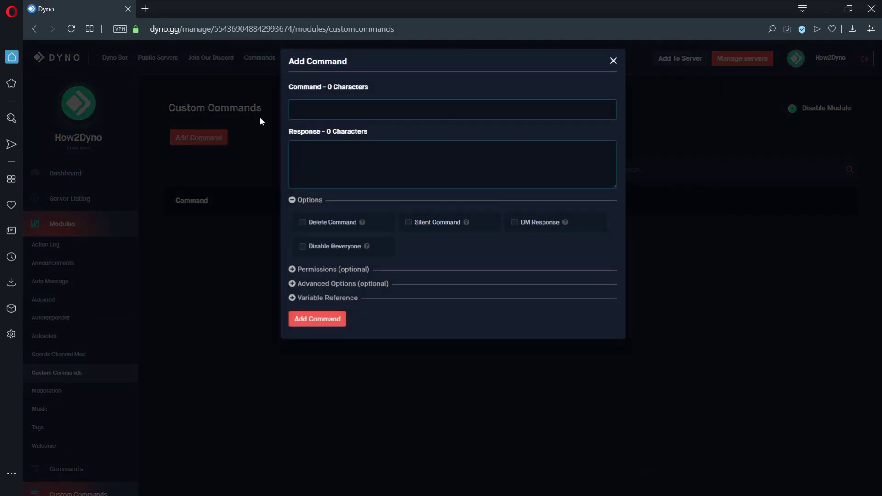
pyautogui.click(303, 109)
pyautogui.write('test')
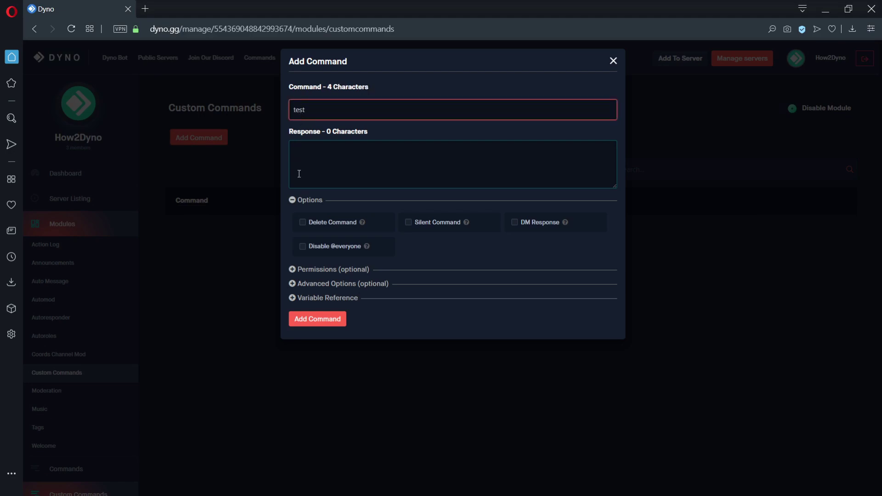
# - Look through the variable reference for the new command and copy the {user} variable
pyautogui.click(313, 299)
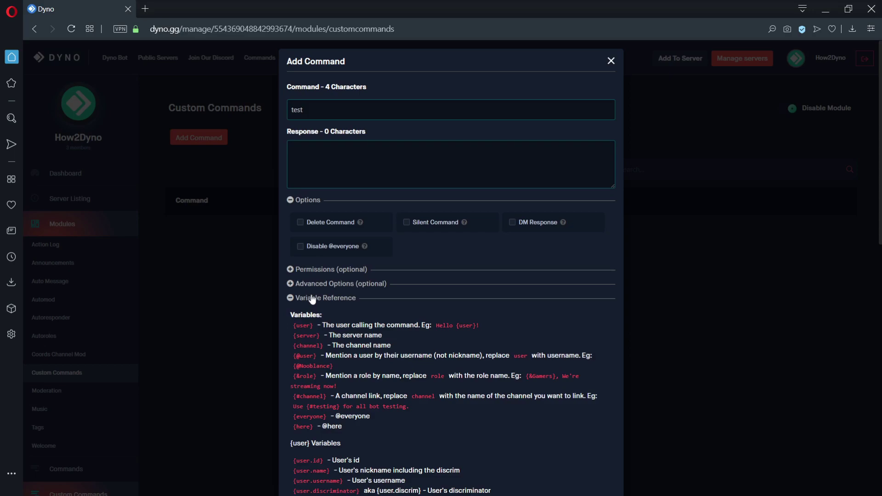
pyautogui.scroll(-10, 310, 292)
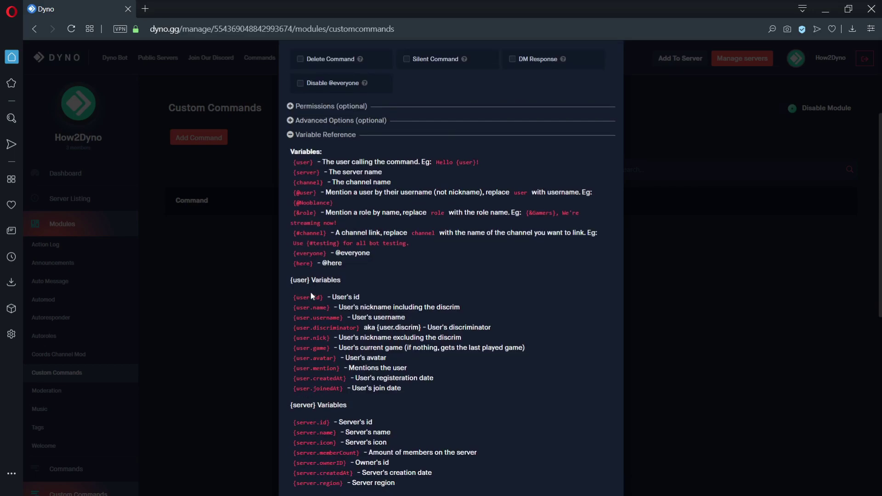
pyautogui.scroll(-3, 310, 292)
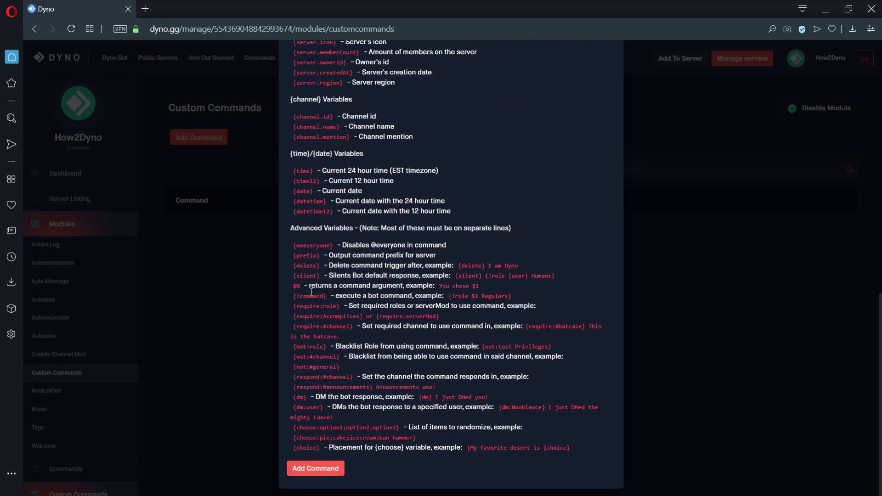
pyautogui.scroll(10, 311, 292)
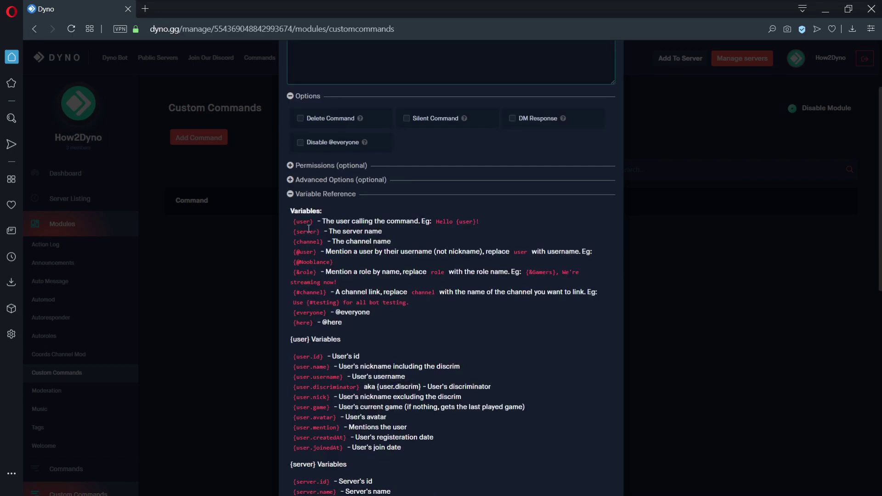
pyautogui.moveTo(311, 222); pyautogui.dragTo(294, 222)
pyautogui.hotkey('ctrl', 'c')
pyautogui.scroll(3, 288, 224)
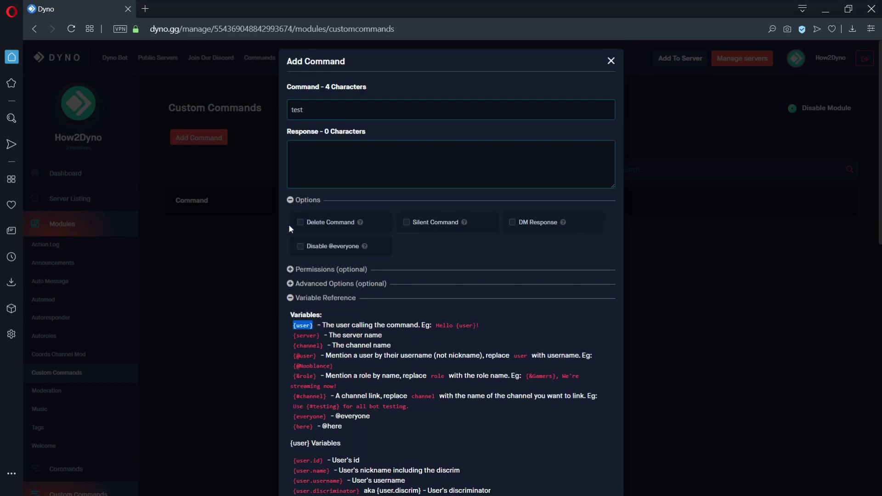
# - Set the command's response to "This is a test command {user}!" and add the command to the server
pyautogui.click(304, 176)
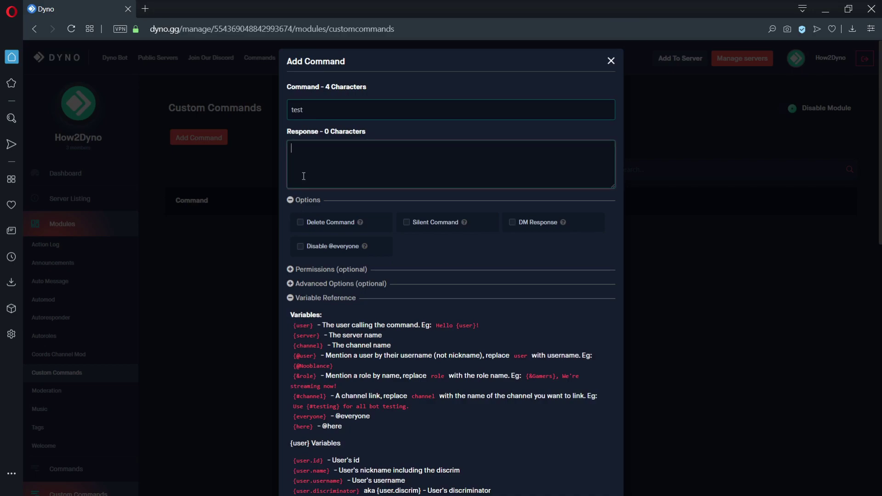
pyautogui.write('This is a test command')
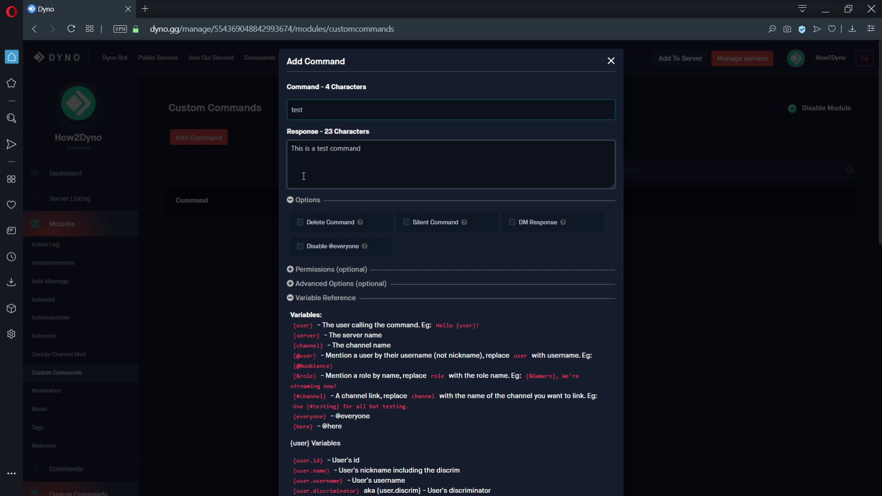
pyautogui.hotkey('ctrl', 'v')
pyautogui.click(299, 297)
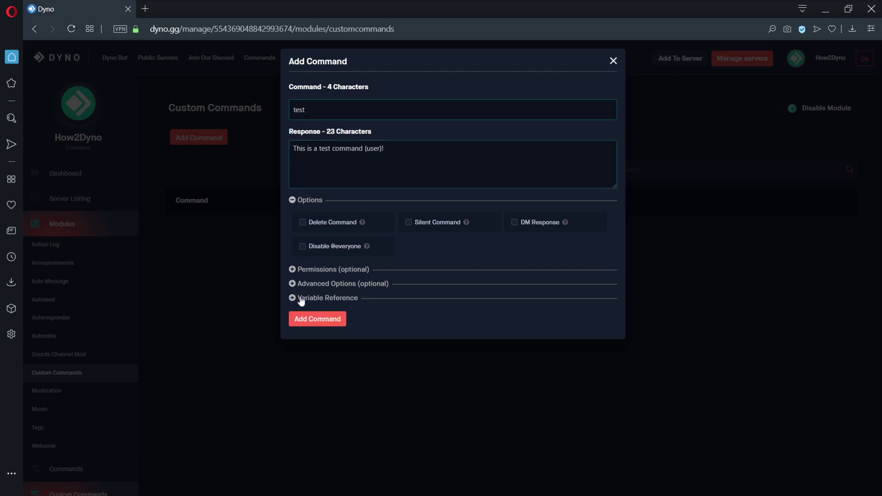
pyautogui.click(302, 320)
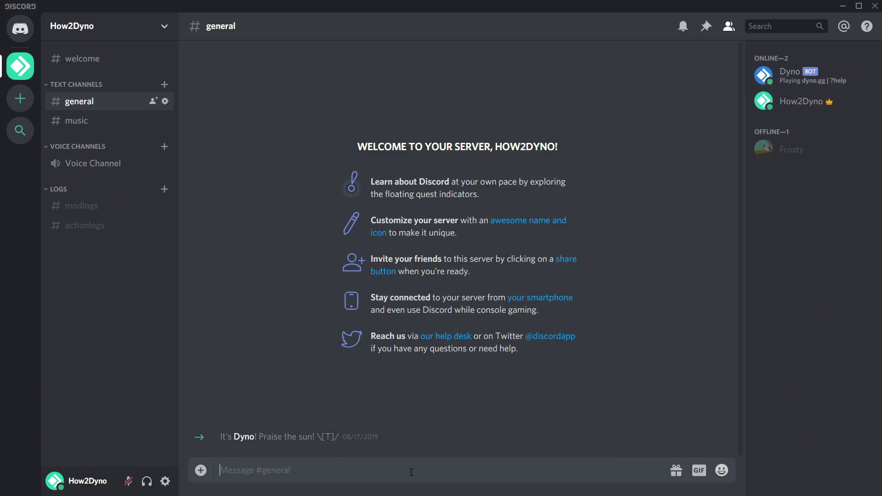
# - Switch to Discord, run ?test in the general channel, and post the message "Worked!"
pyautogui.write('?test')
pyautogui.press('Return')
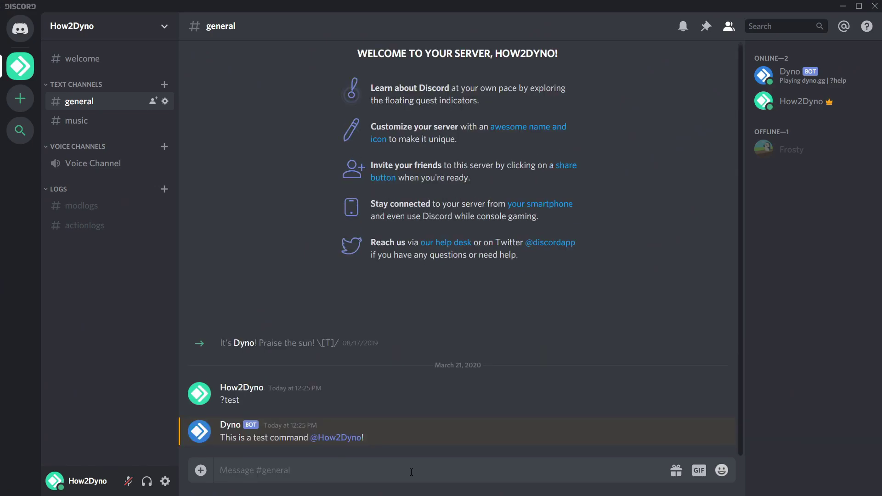
pyautogui.write('Worked!')
pyautogui.press('Return')
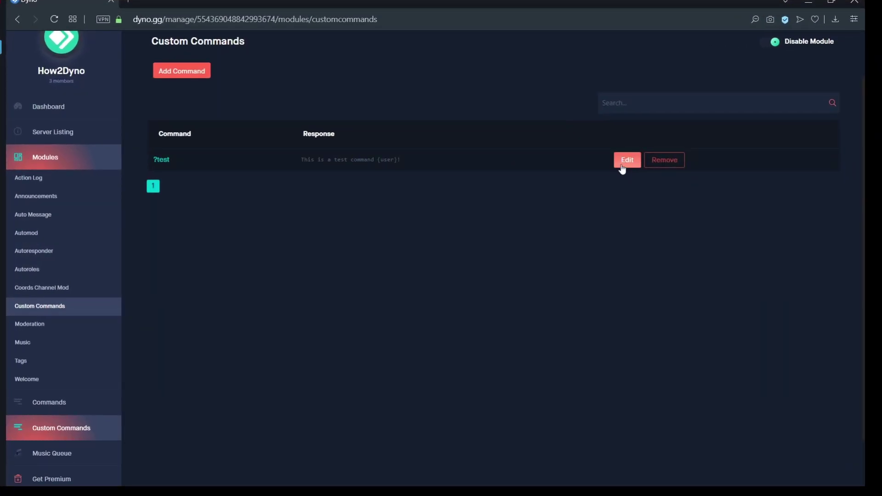
# - Back in the Dyno dashboard, open the ?test command for editing and copy the {channel} variable from the variable reference
pyautogui.click(627, 160)
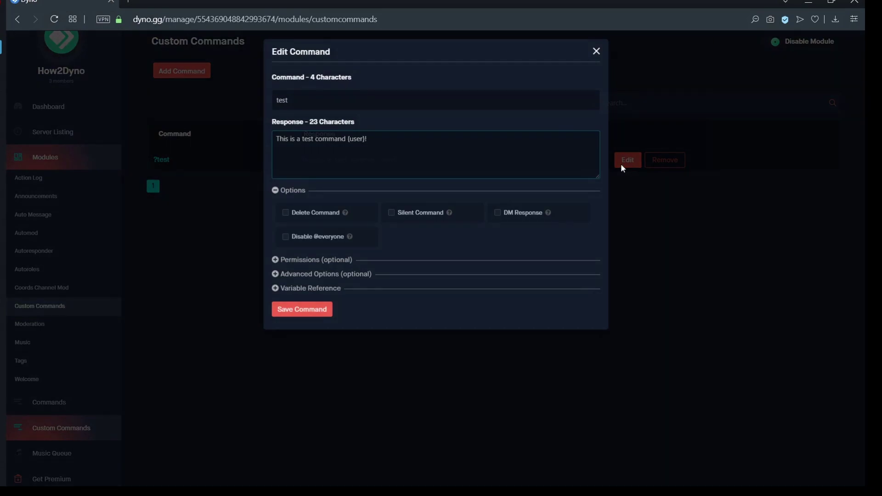
pyautogui.click(337, 289)
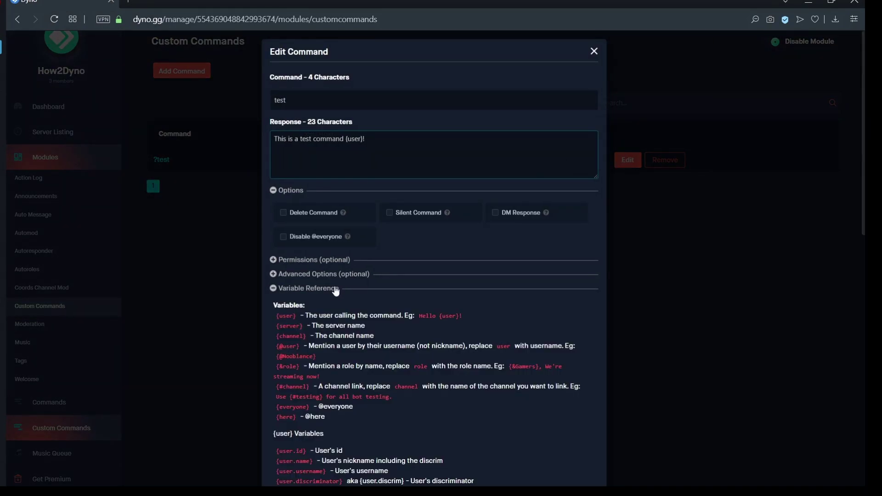
pyautogui.moveTo(306, 336); pyautogui.dragTo(277, 336)
pyautogui.hotkey('ctrl', 'c')
# - Add a second response line reading "This command was executed in {channel}." and save the command
pyautogui.click(375, 148)
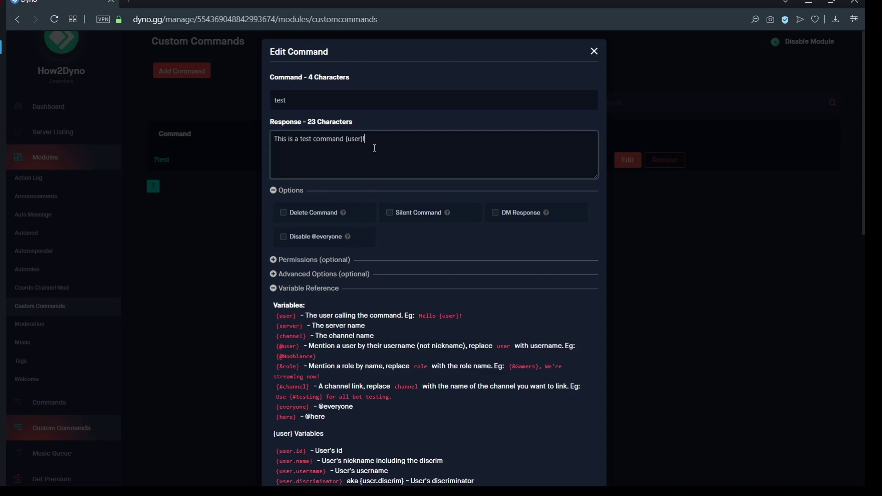
pyautogui.press('Return')
pyautogui.write('This command was executed in')
pyautogui.hotkey('ctrl', 'v')
pyautogui.write('.')
pyautogui.click(308, 290)
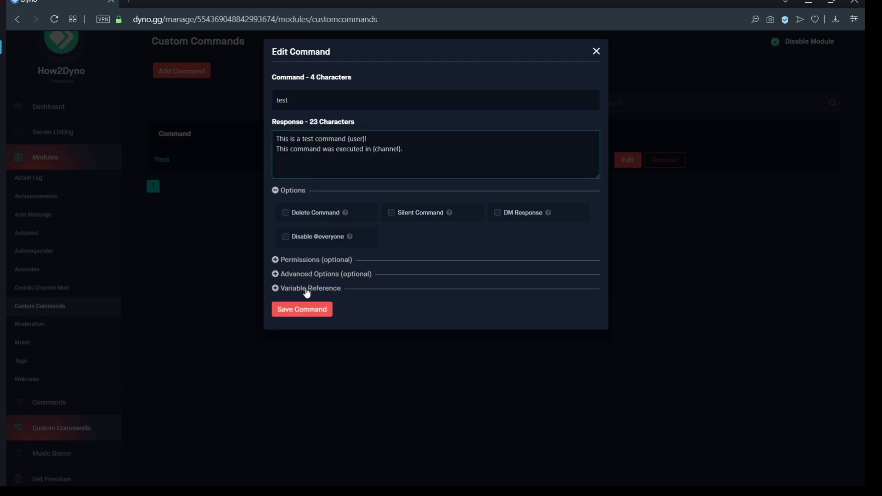
pyautogui.click(305, 310)
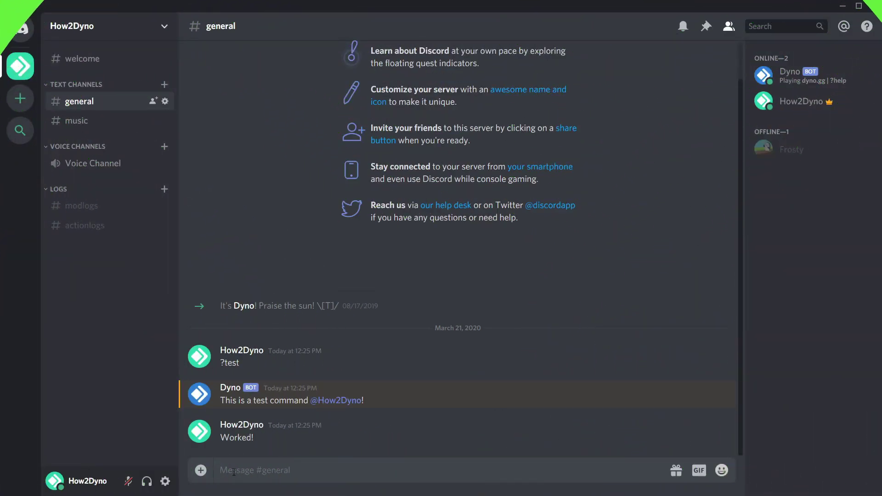
# - Switch to Discord and run the edited ?test command in the general channel
pyautogui.write('?test')
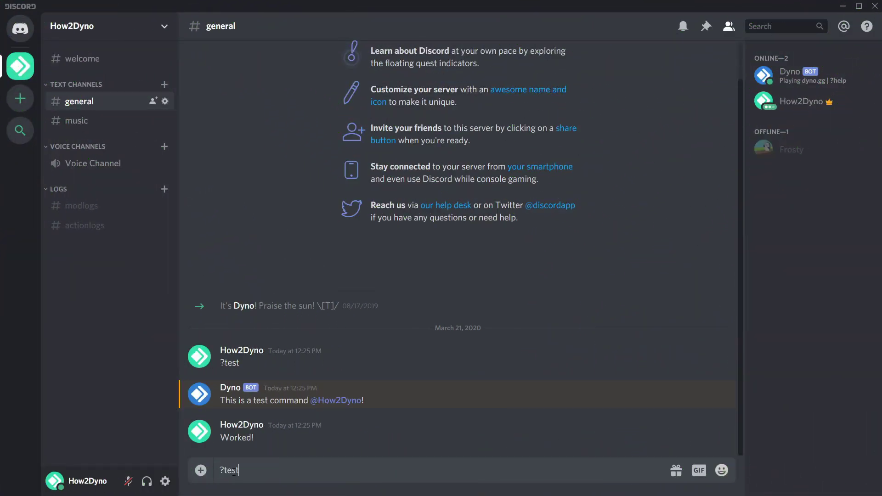
pyautogui.press('Return')
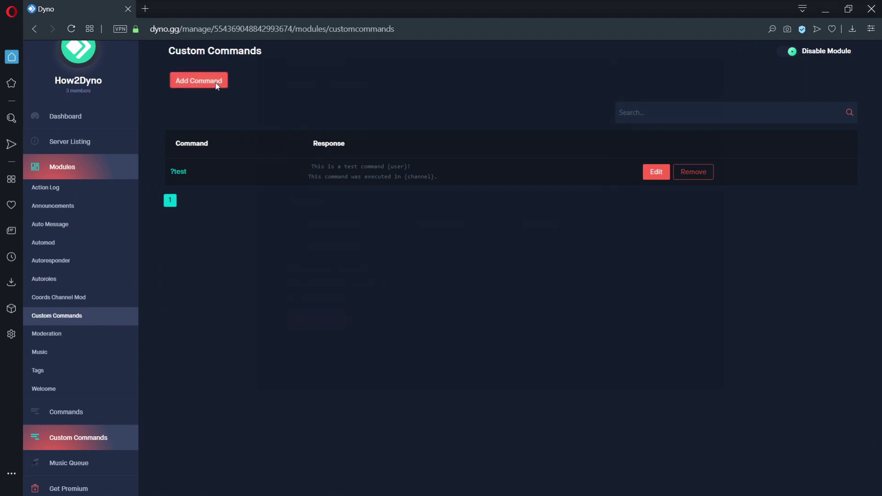
# - In the Dyno dashboard, add a custom command named "say" with the response "$1 $2 $3"
pyautogui.click(217, 82)
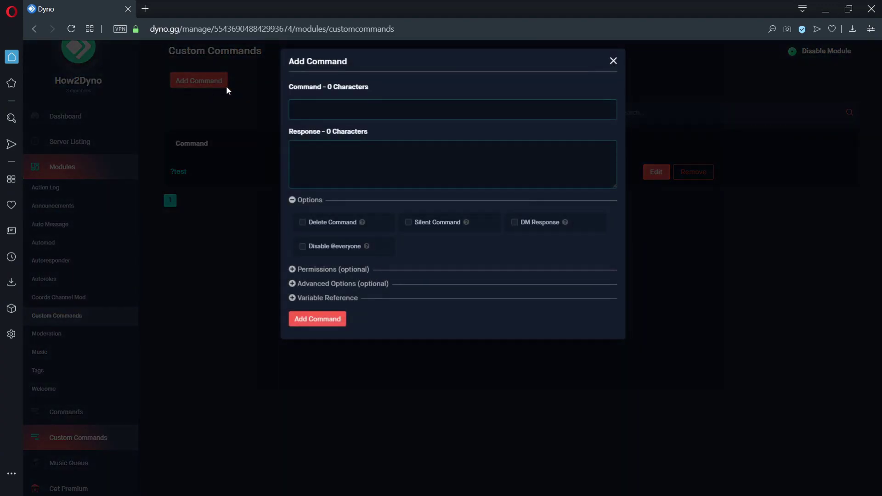
pyautogui.click(319, 109)
pyautogui.write('say')
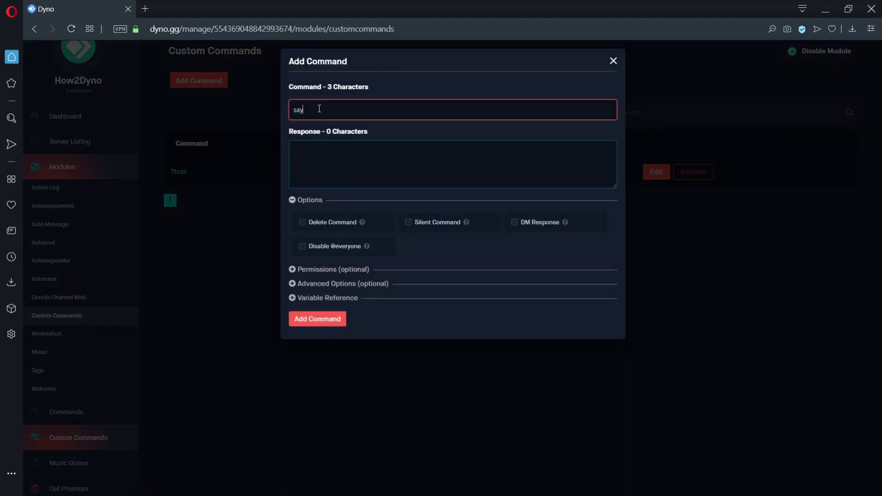
pyautogui.click(320, 146)
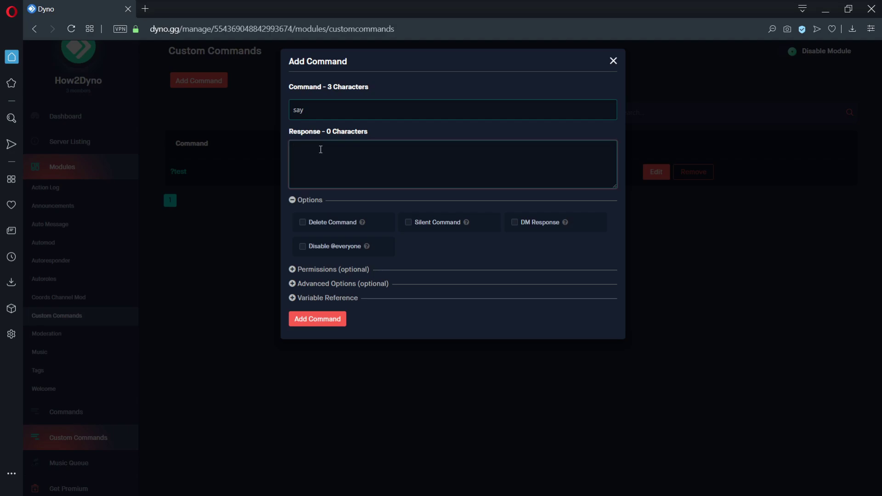
pyautogui.write('$1 $2 $3')
pyautogui.click(326, 321)
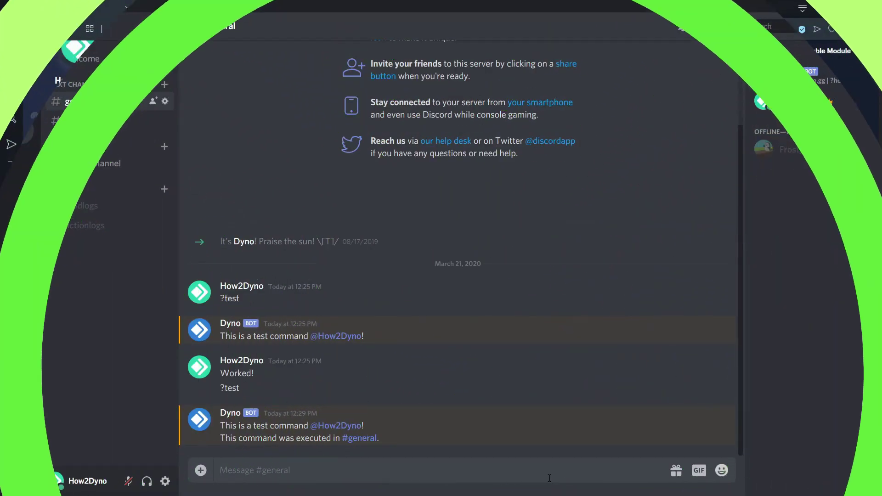
# - Switch to Discord and try the new command in the general channel with "?say this is a" and "?say this is a test"
pyautogui.write('?say this is a')
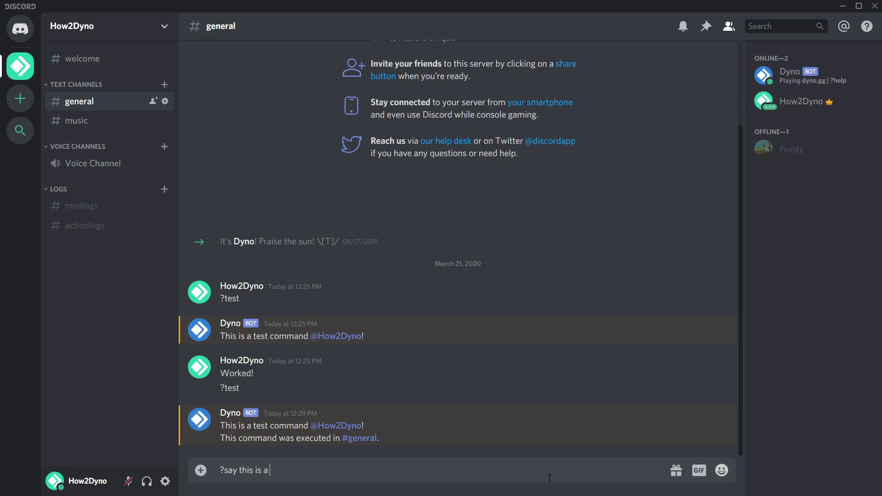
pyautogui.press('Return')
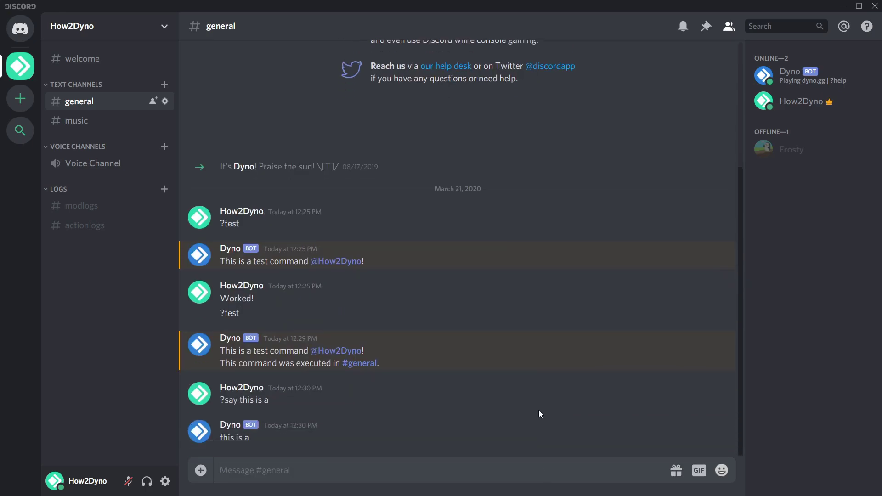
pyautogui.write('?say th')
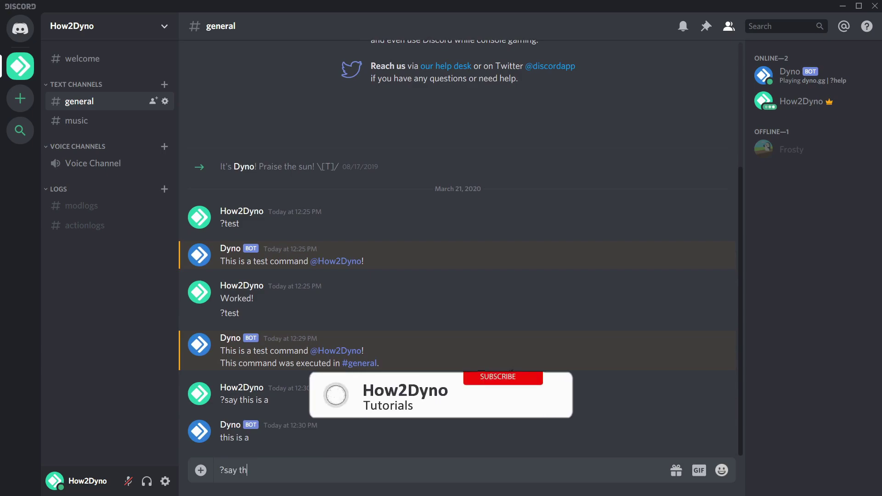
pyautogui.write('is is a test')
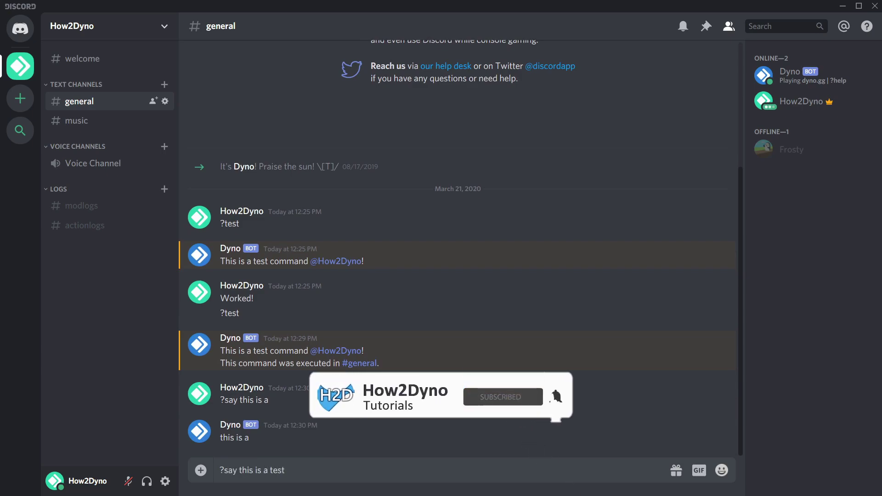
pyautogui.press('Return')
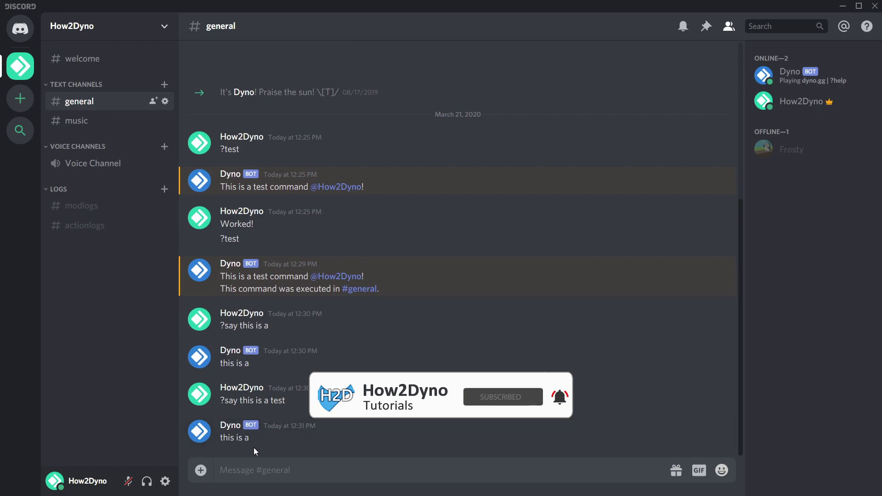
# - Try the say command with a single argument by sending "?say this"
pyautogui.write('?')
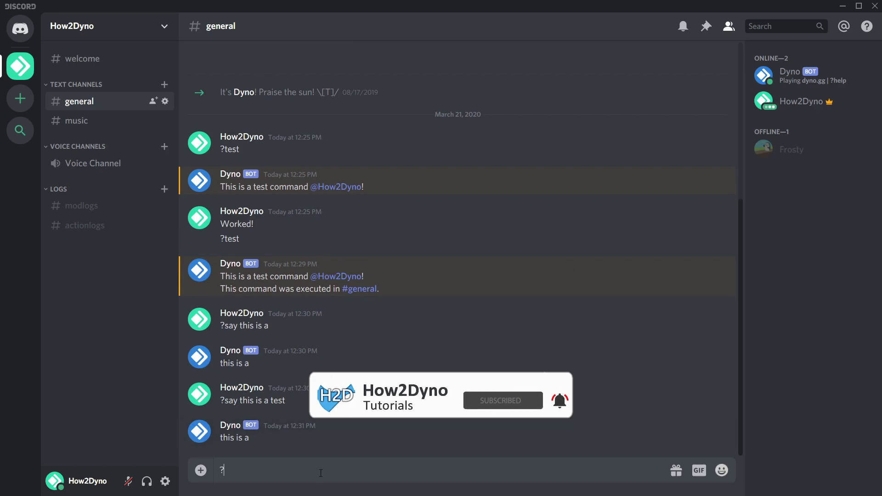
pyautogui.write('say this')
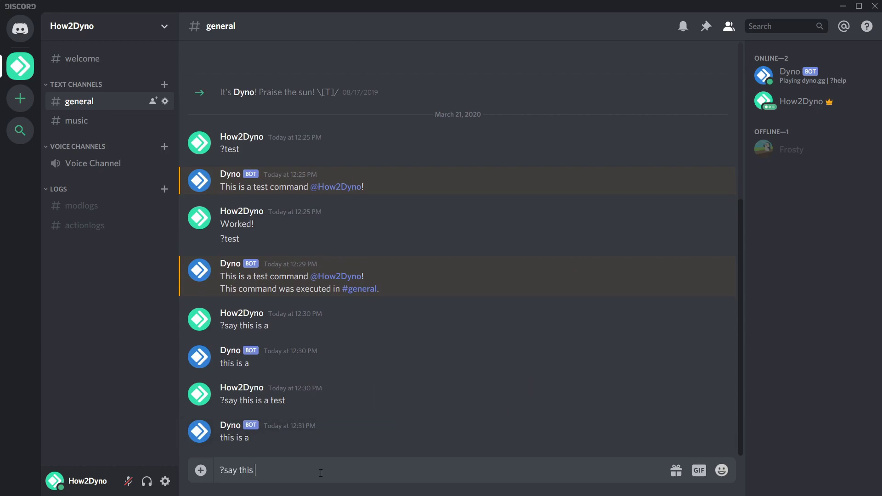
pyautogui.press('Return')
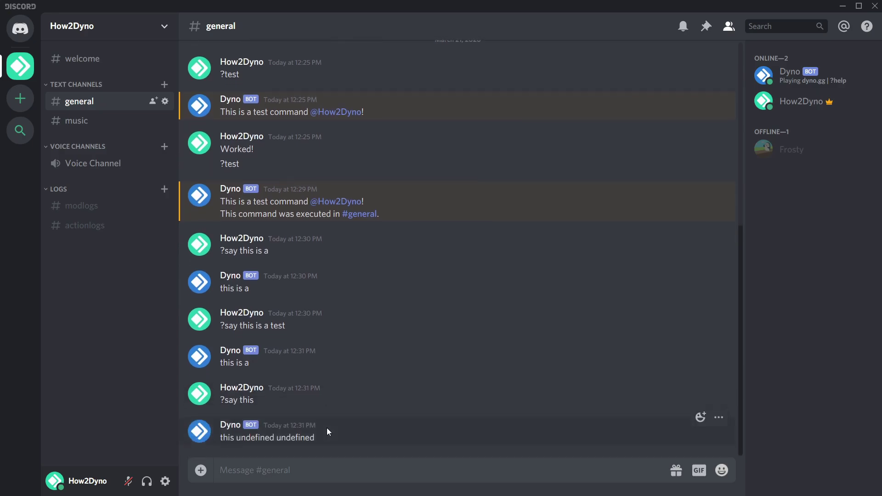
pyautogui.moveTo(308, 437); pyautogui.dragTo(357, 445)
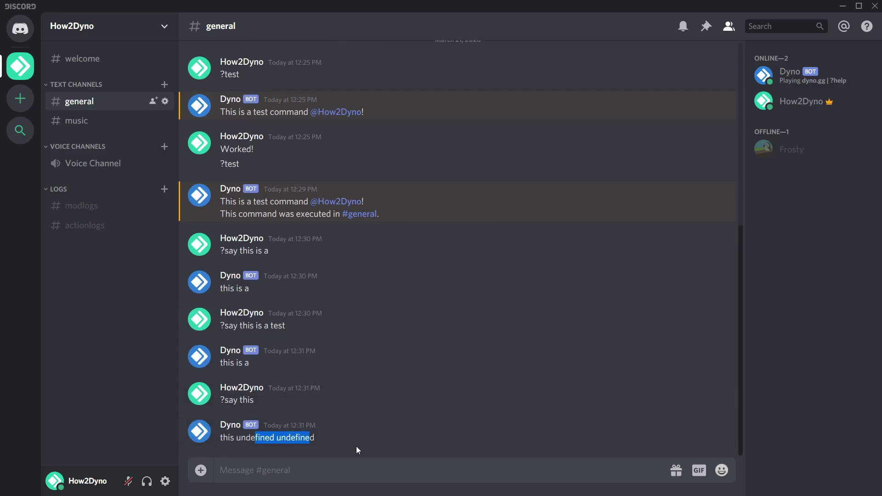
pyautogui.click(356, 446)
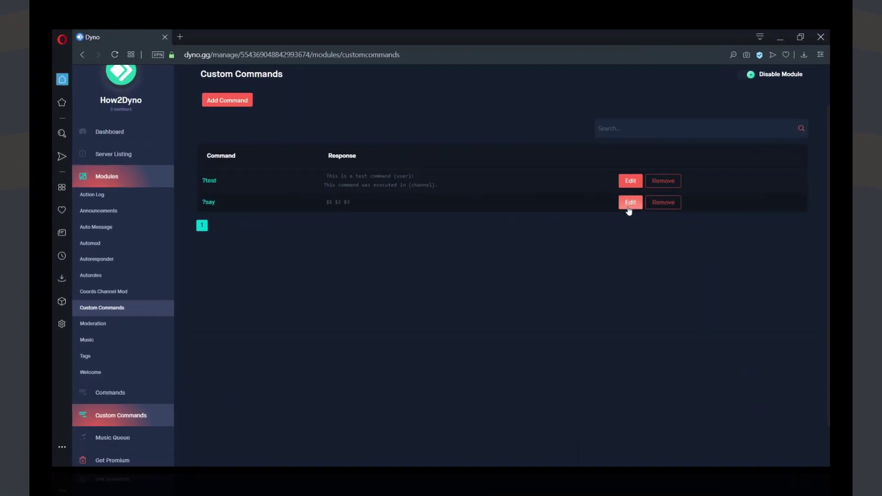
# - Switch to the Dyno dashboard, change the say command's response to "$1+", enable Delete Command and save it
pyautogui.click(572, 217)
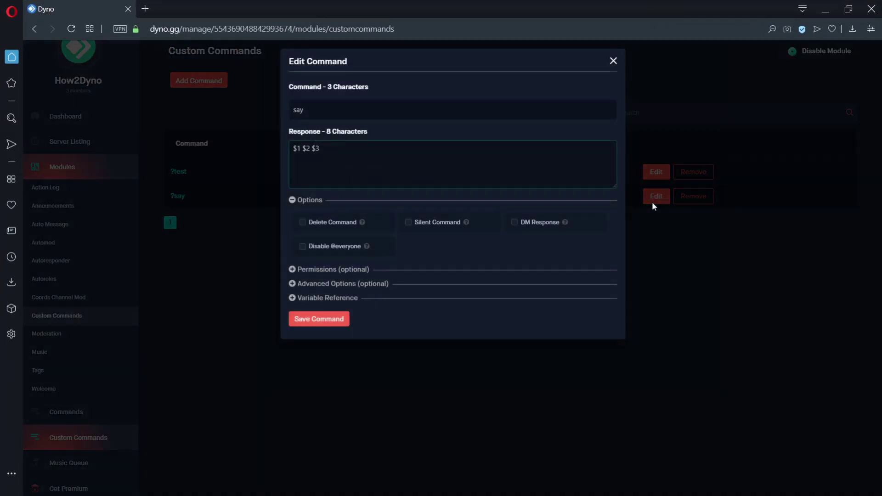
pyautogui.click(459, 198)
pyautogui.hotkey('ctrl', 'a')
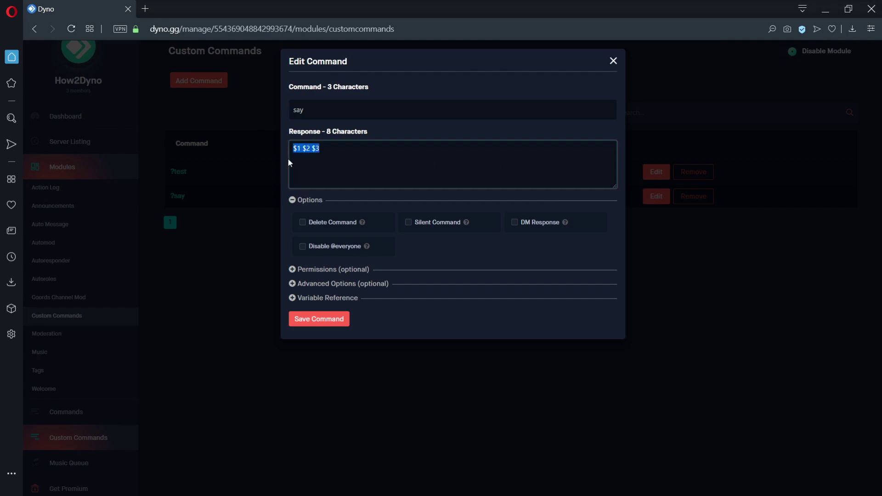
pyautogui.press('BackSpace')
pyautogui.write('$1+')
pyautogui.click(305, 223)
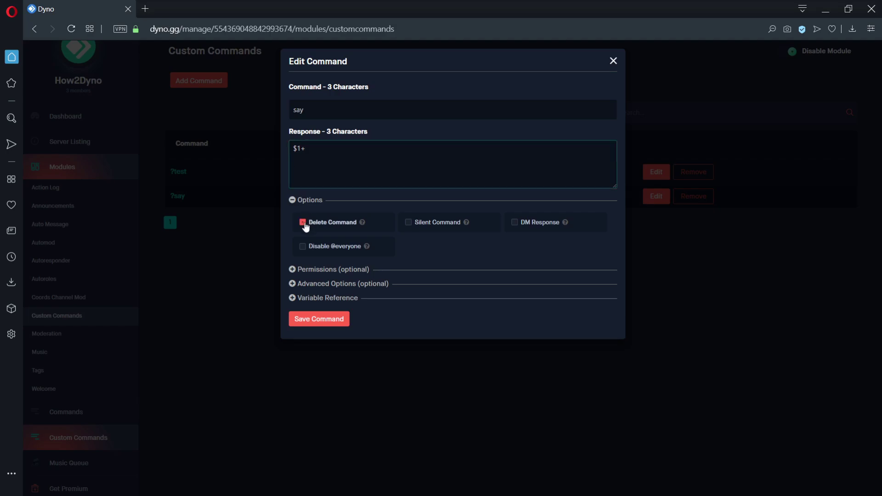
pyautogui.click(326, 322)
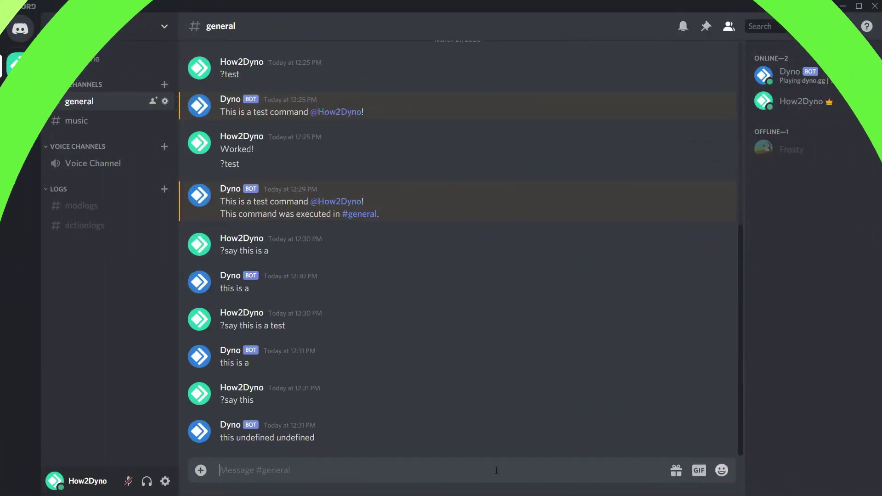
# - Switch to Discord and run the edited say command in the general channel with "?say this is a test!"
pyautogui.write('?say th')
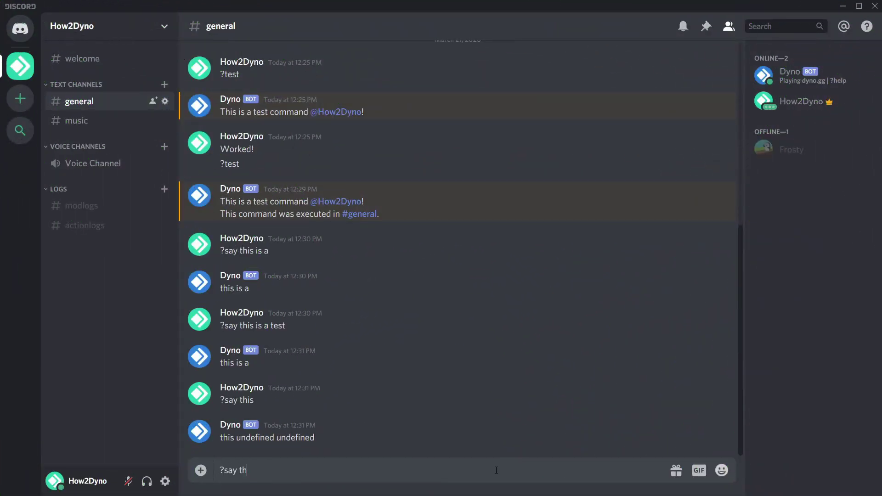
pyautogui.write('is is a test!')
pyautogui.press('Return')
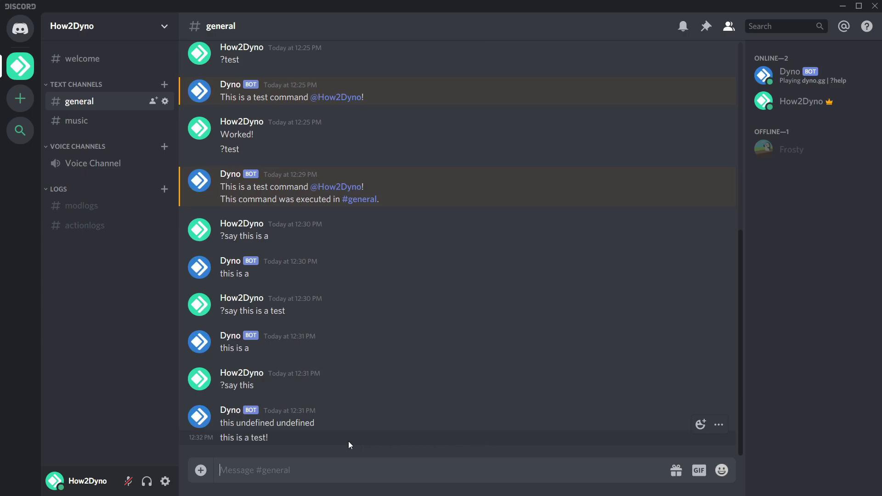
pyautogui.moveTo(348, 441); pyautogui.dragTo(220, 439)
# - Test other argument lengths by sending "?say ifdodweod ekwfdjokwe okfekof ewifjo jwoijeowijfd qfkoqjwowfqo kqoefoeo" and "?say 1"
pyautogui.click(278, 476)
pyautogui.write('?say ')
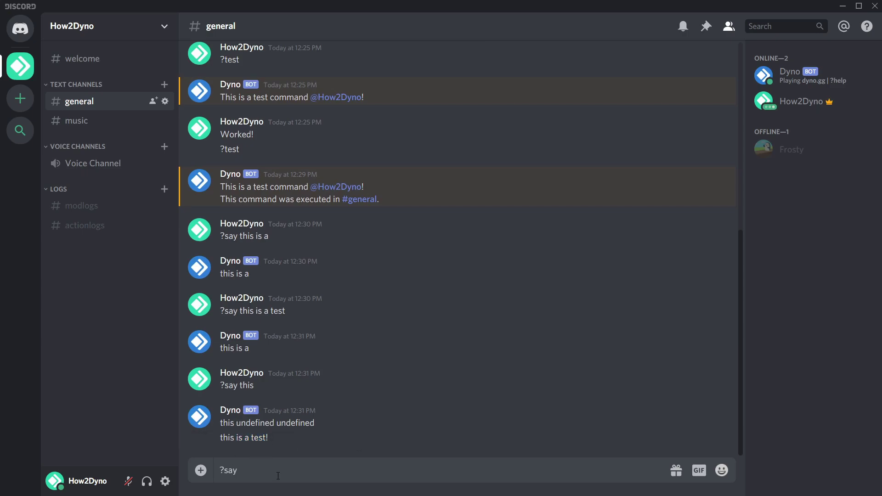
pyautogui.write('ifdodweod ekwfdjokwe okf')
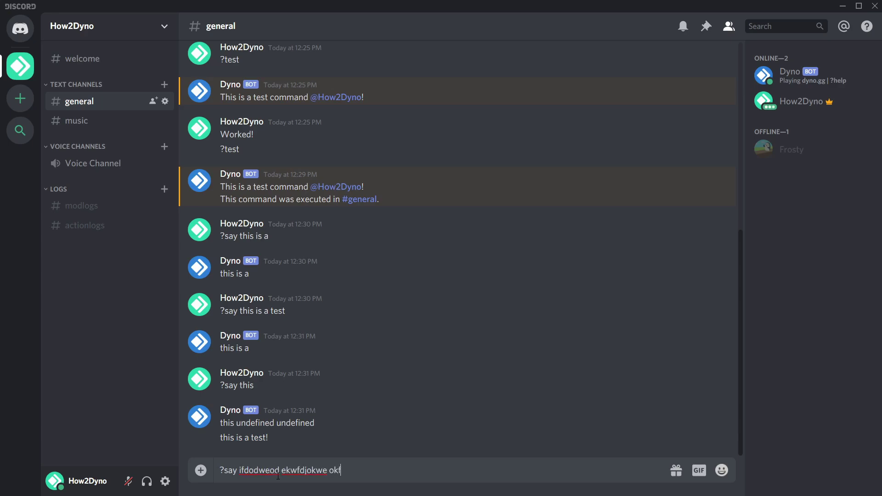
pyautogui.write('ekof ewifjo jwoijeowijfd qfkoqjwowfqo ')
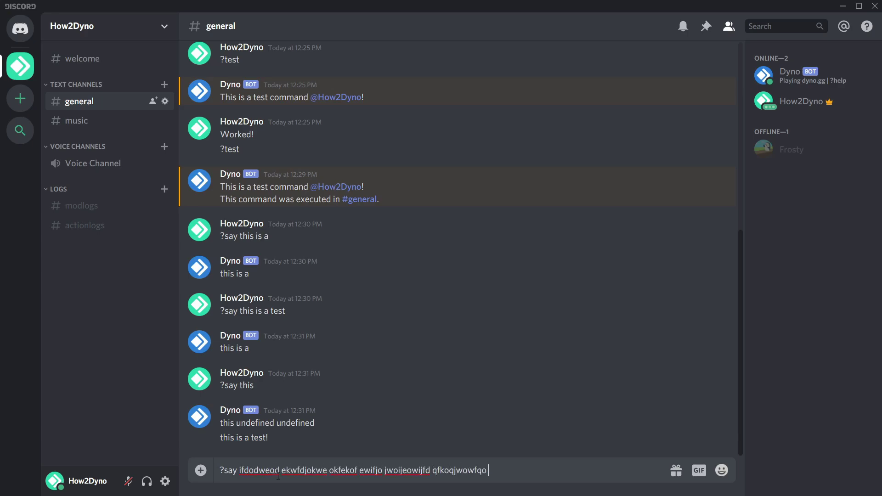
pyautogui.write('kqoefoeo')
pyautogui.press('Return')
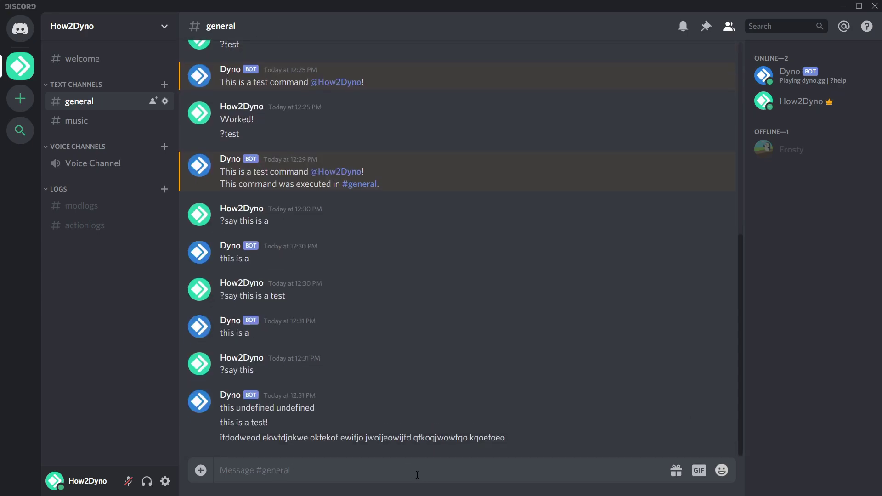
pyautogui.write('?say 1')
pyautogui.press('Return')
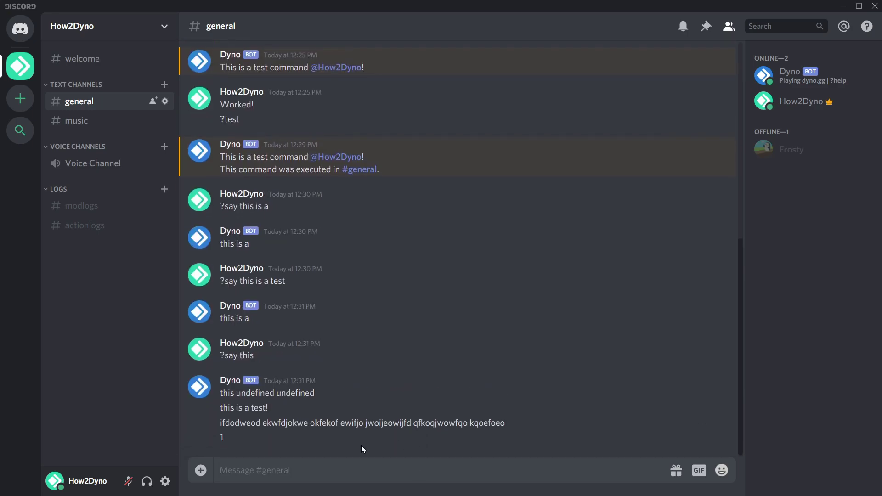